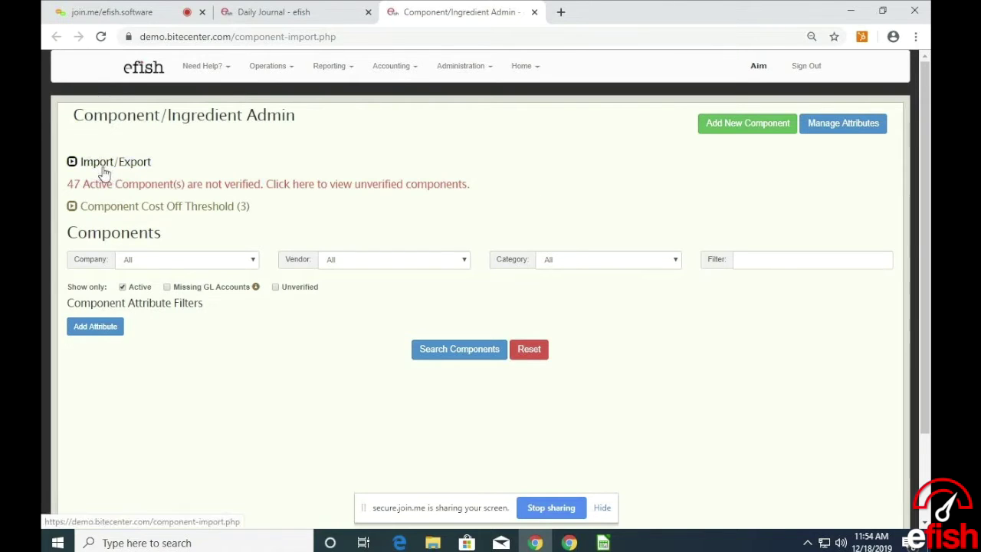
Expand the Import/Export section and set the company to Wired Wine Bar North and the vendor to AIM.
click(143, 163)
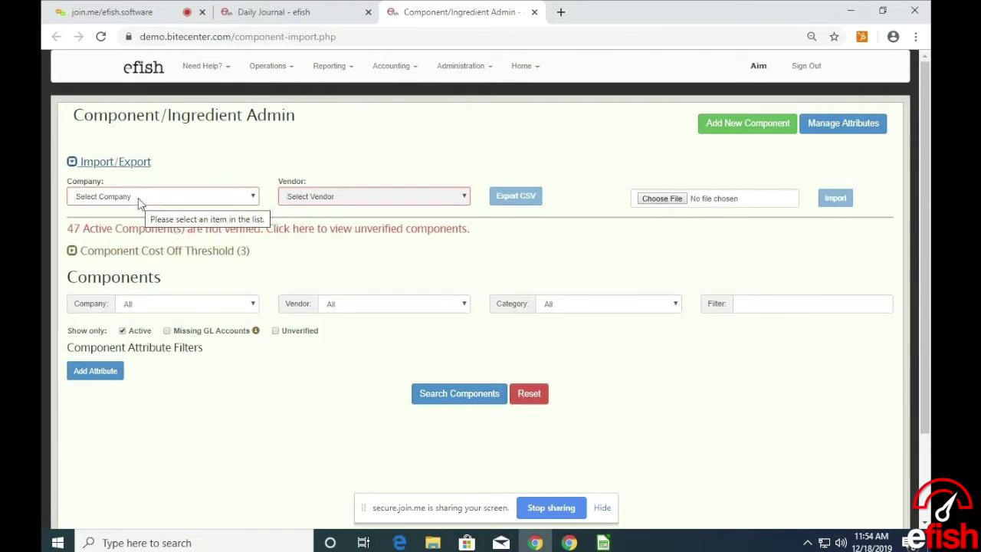
click(138, 198)
click(138, 198)
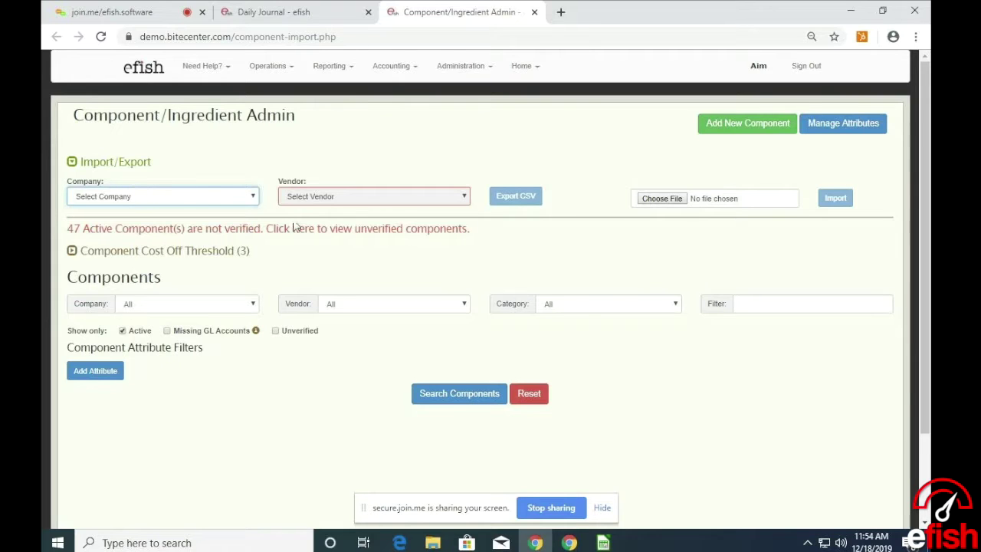
click(120, 199)
click(119, 222)
click(444, 198)
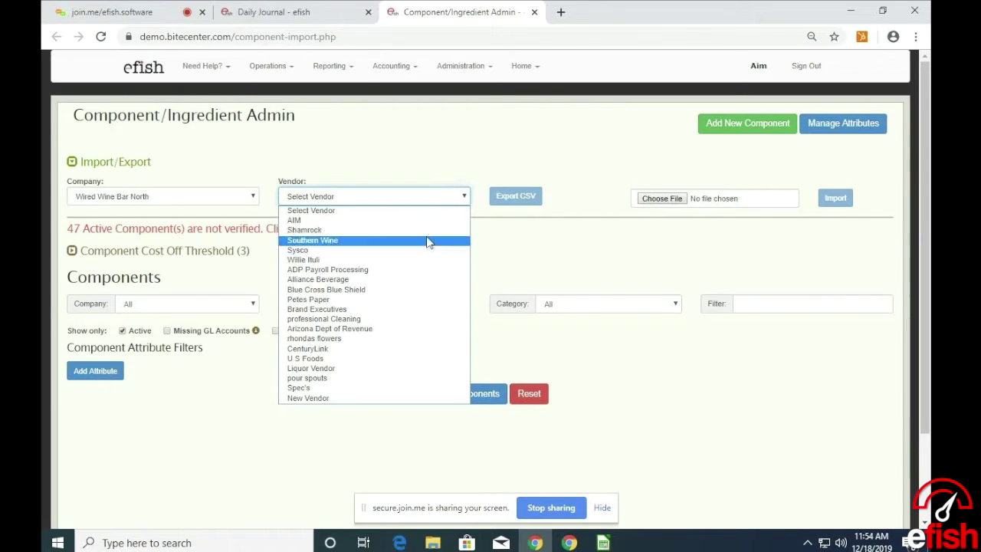
click(429, 221)
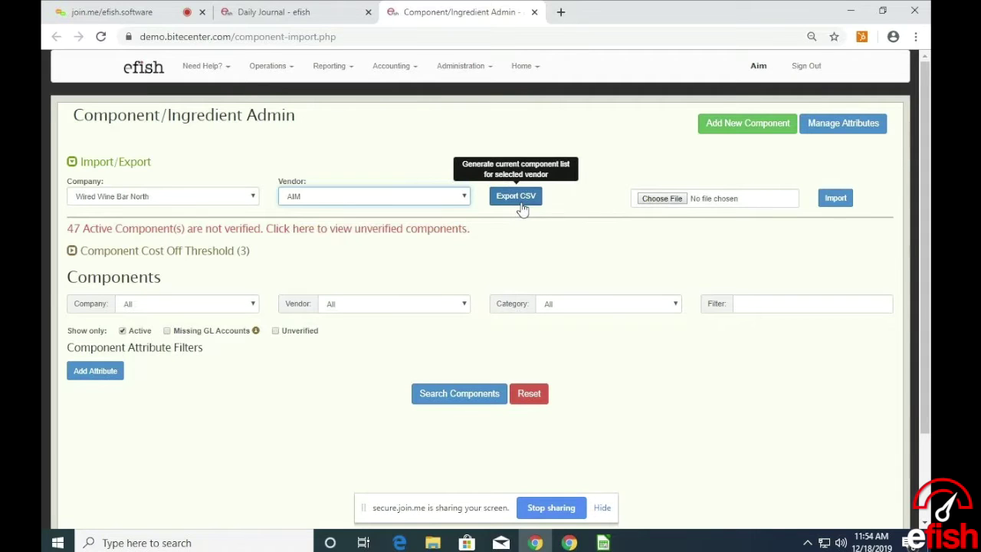
double_click(665, 259)
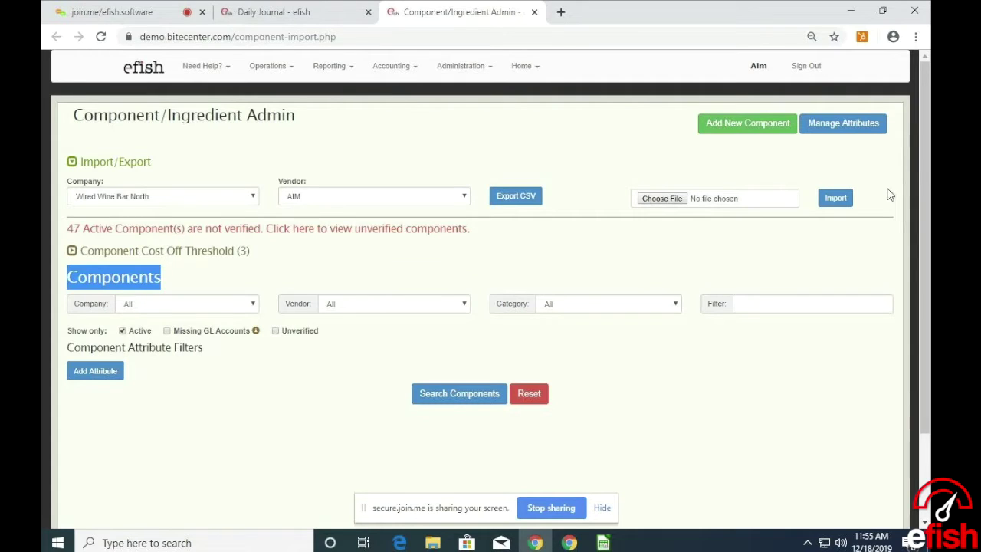
Switch to Microsoft Edge and review the categories, price and base units, and unit descriptions in the ImportSpecsNaming PDF.
click(420, 545)
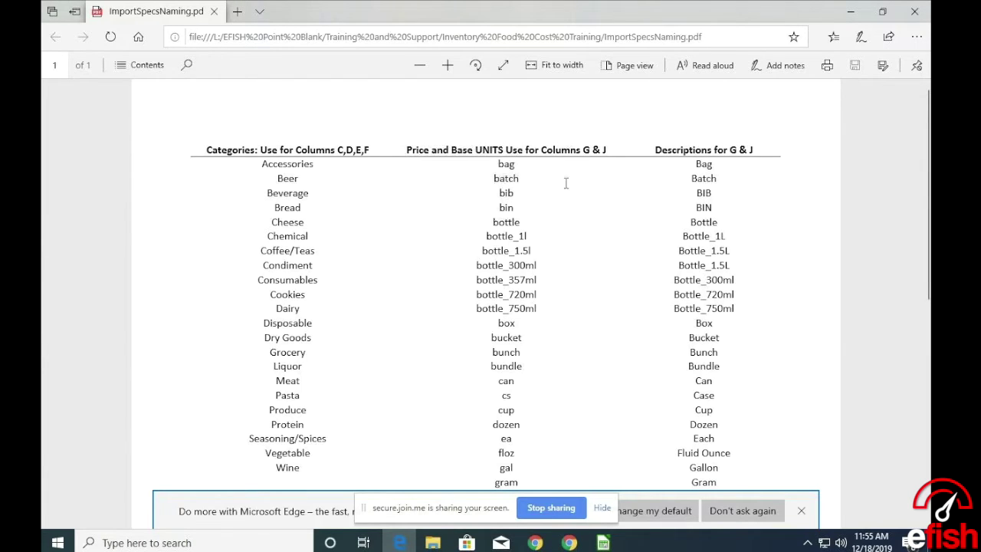
scroll(686, 169, down, 2)
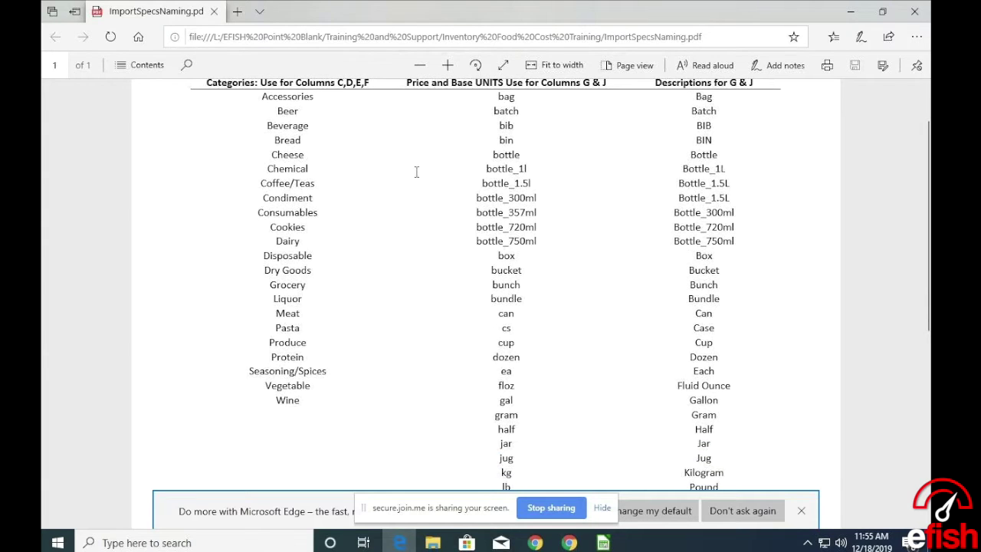
scroll(470, 182, up, 2)
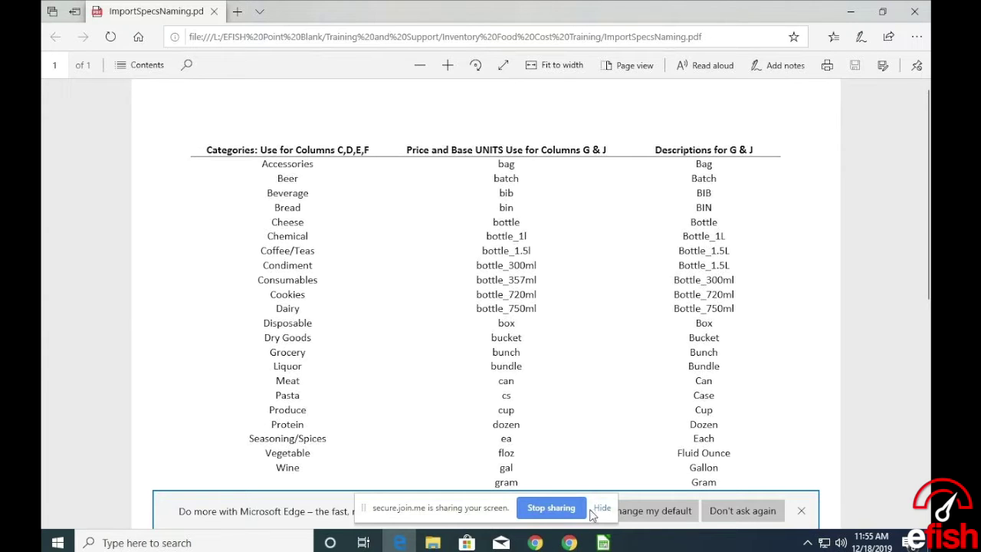
mouse_move(605, 544)
scroll(493, 227, down, 3)
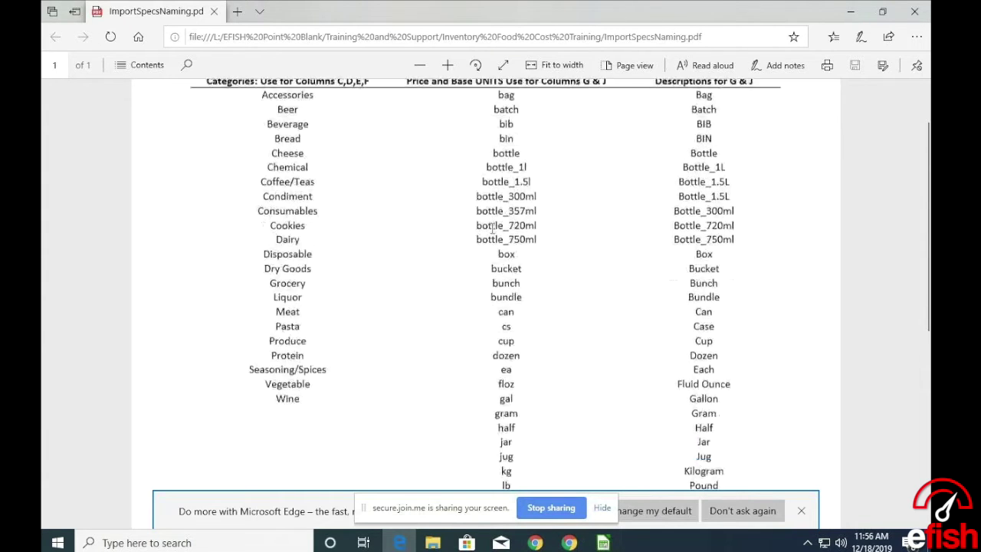
scroll(675, 107, up, 3)
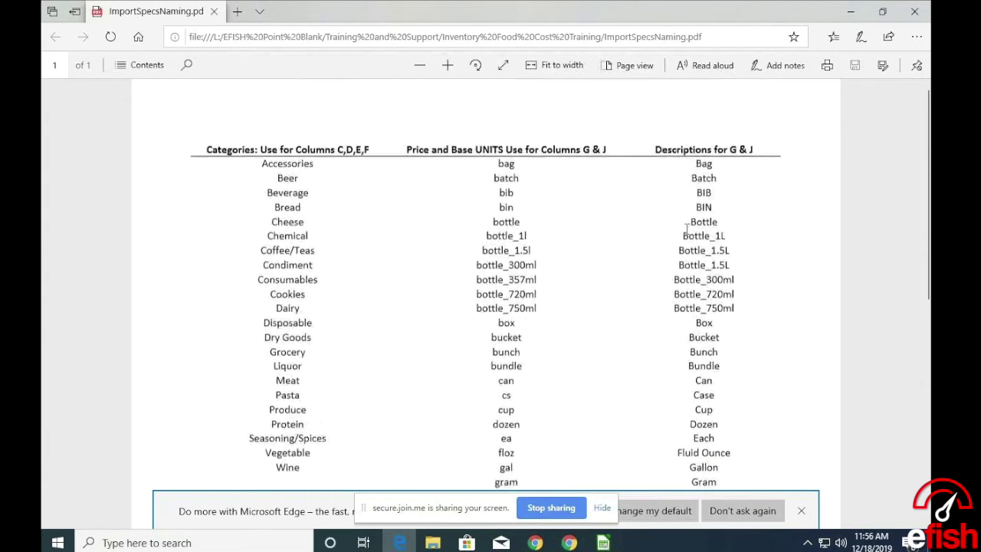
scroll(709, 218, down, 4)
scroll(709, 226, down, 1)
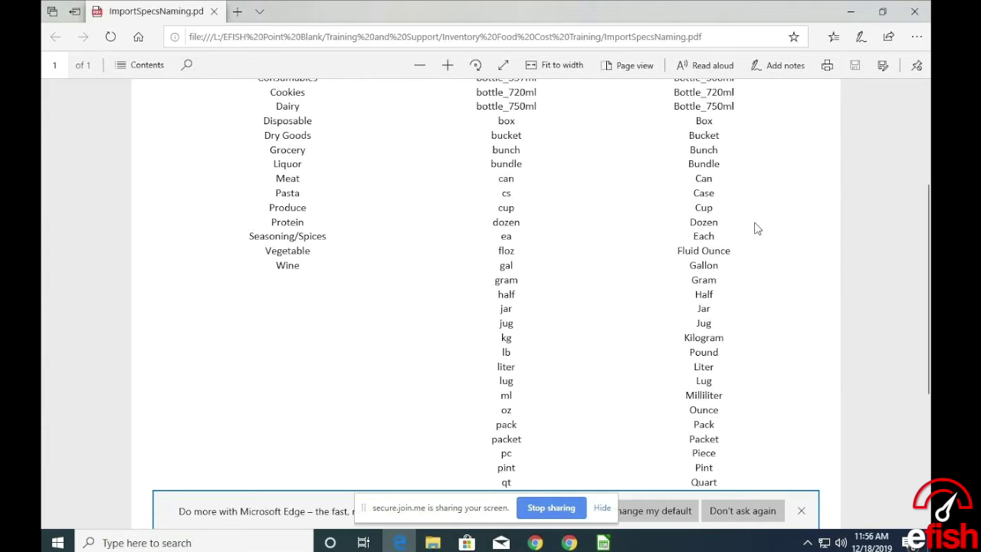
Switch to SampleProduceImport.csv in LibreOffice Calc and compare its columns with the allowed names in the ImportSpecsNaming PDF in Edge.
click(603, 543)
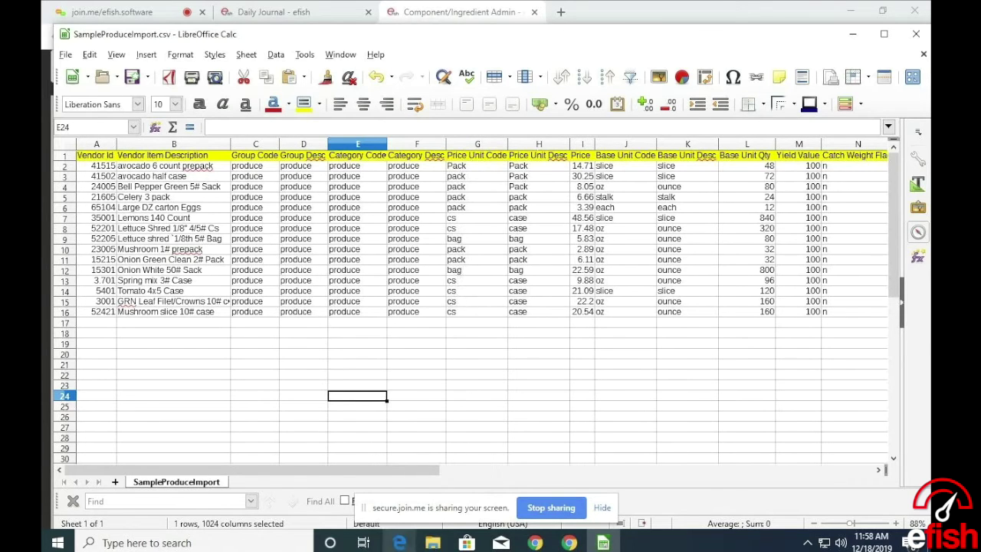
click(397, 542)
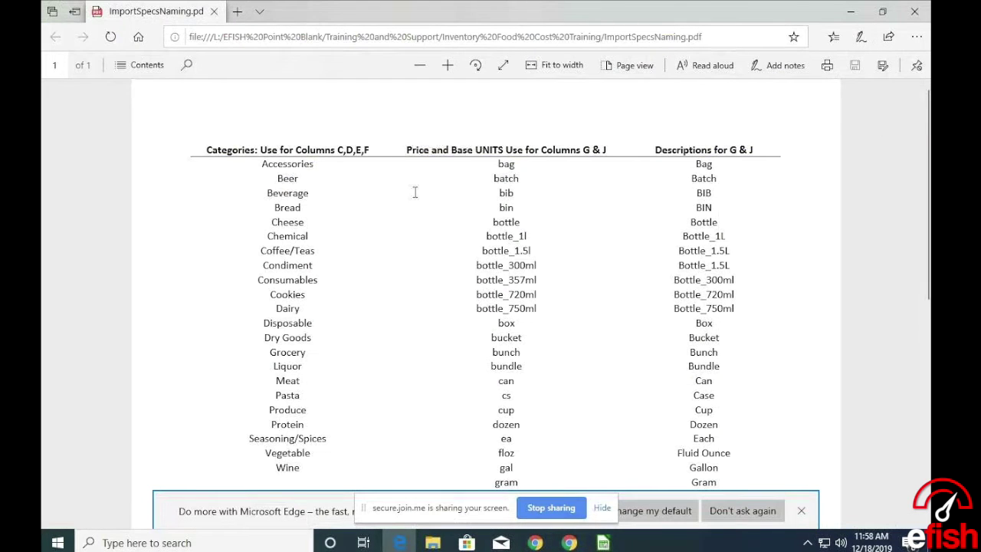
scroll(562, 316, down, 2)
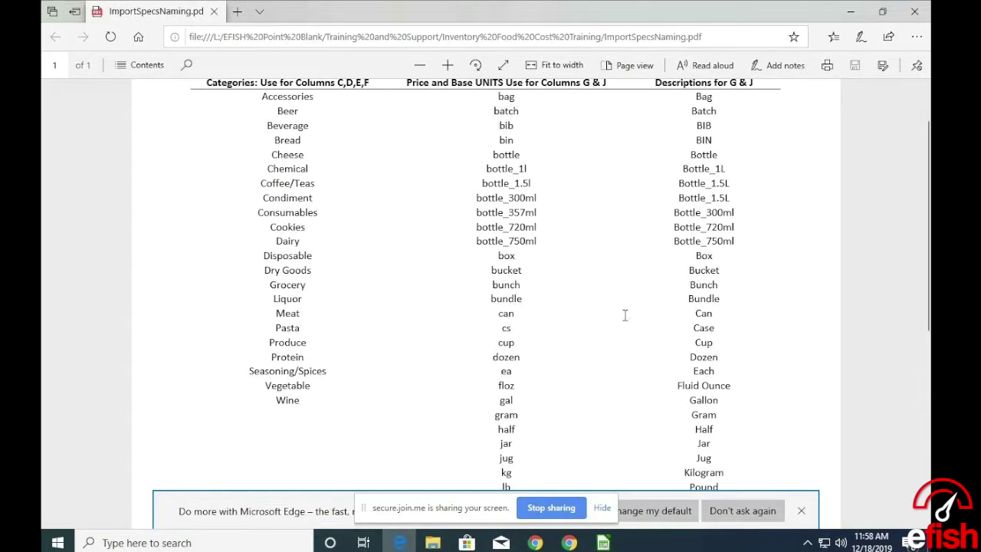
scroll(542, 325, down, 4)
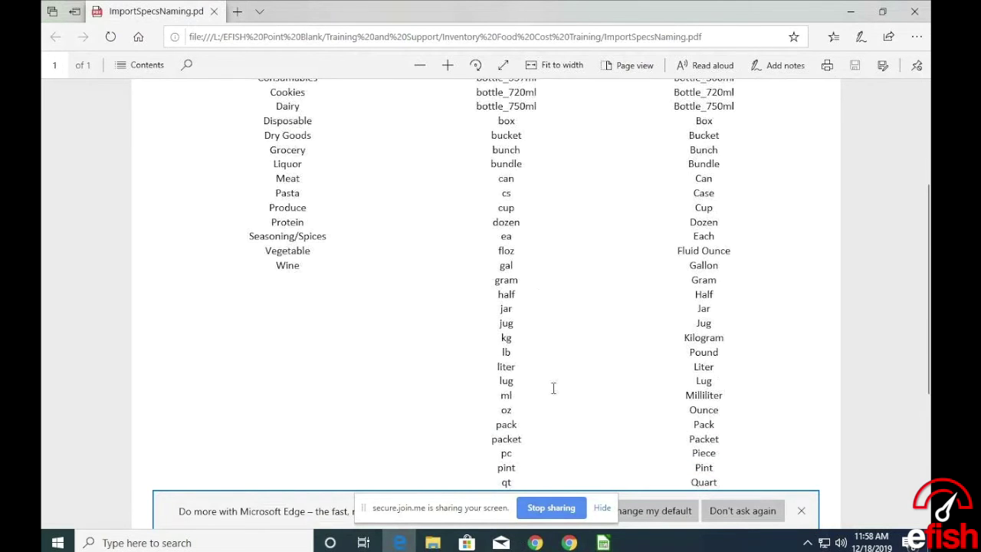
scroll(551, 388, down, 4)
scroll(544, 390, up, 10)
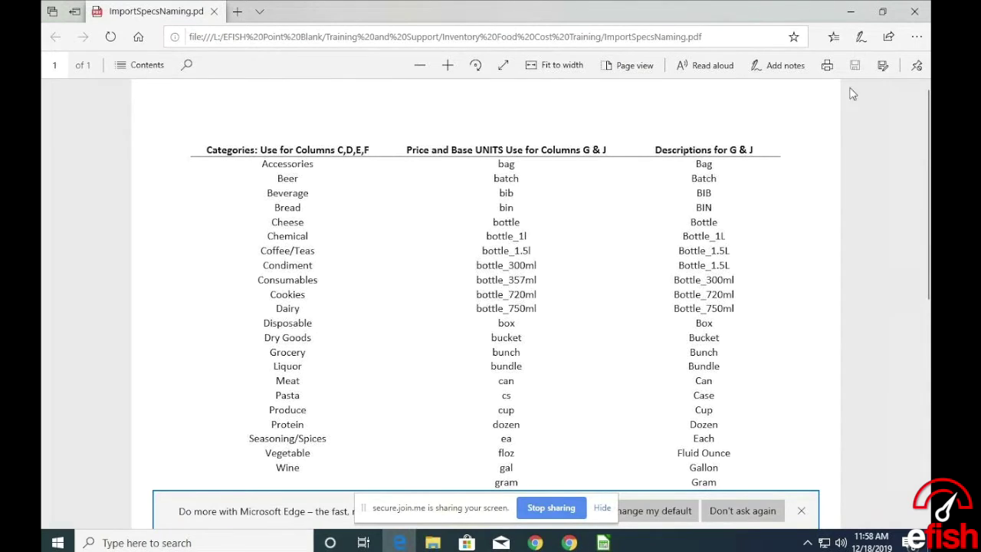
click(850, 11)
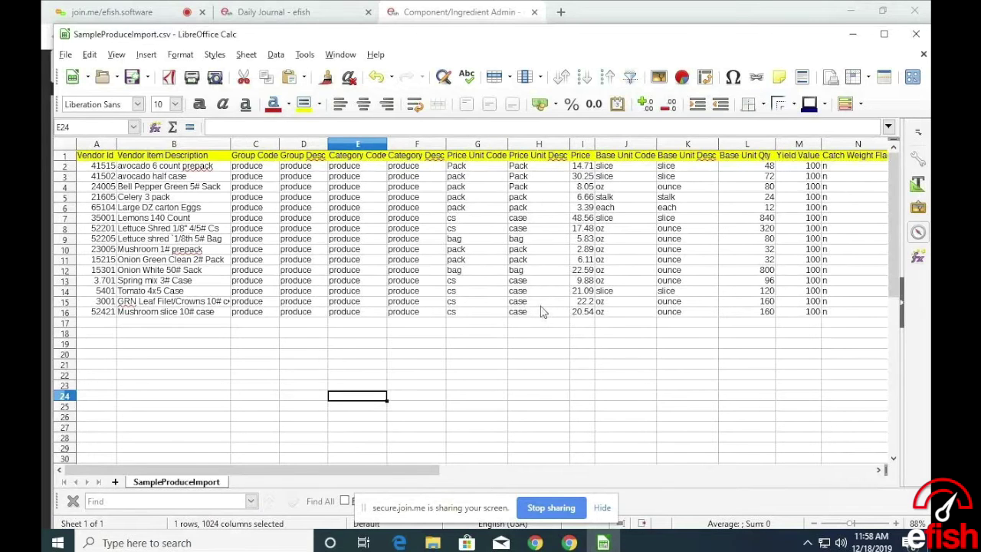
click(399, 542)
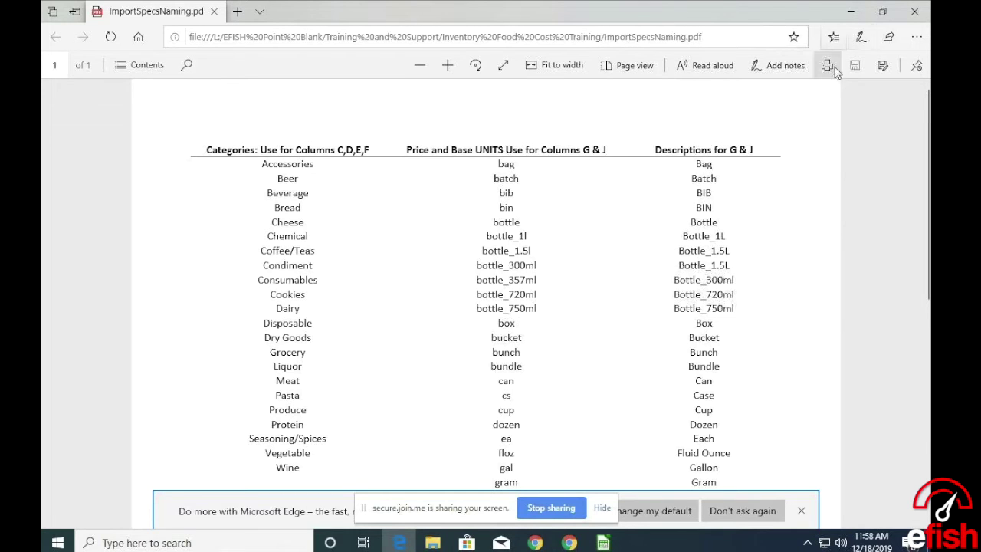
click(849, 12)
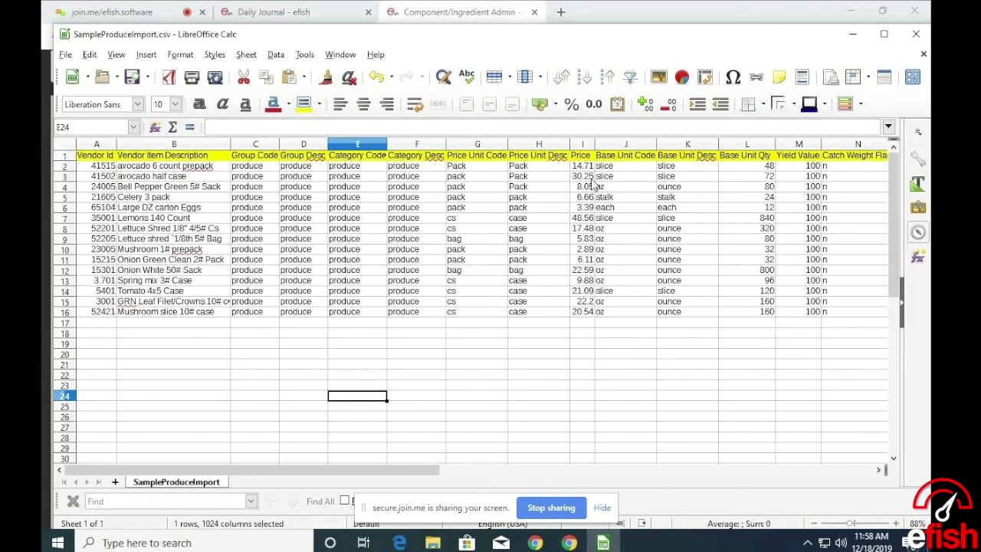
Examine the Base Unit Code entries in column J of the sample produce spreadsheet.
drag(617, 185, 624, 198)
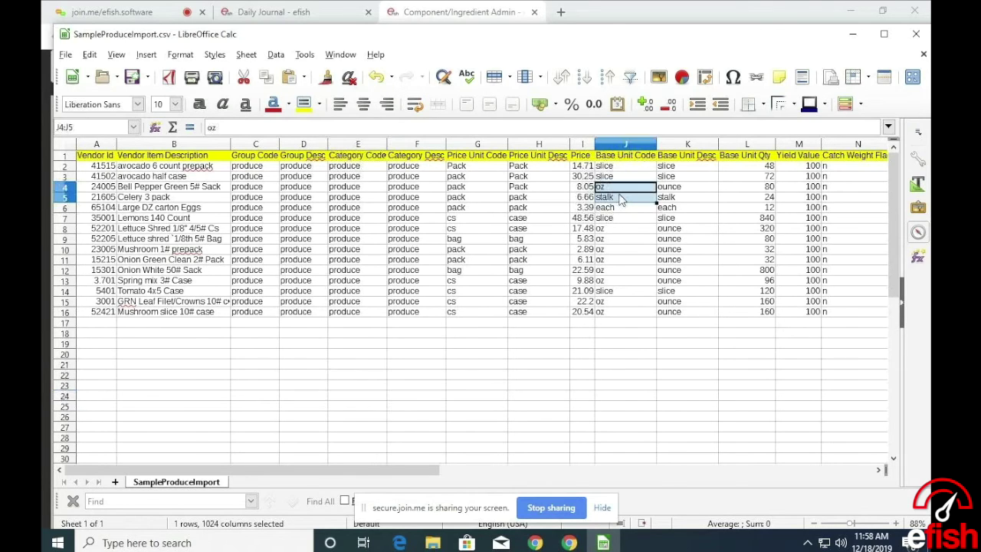
click(629, 146)
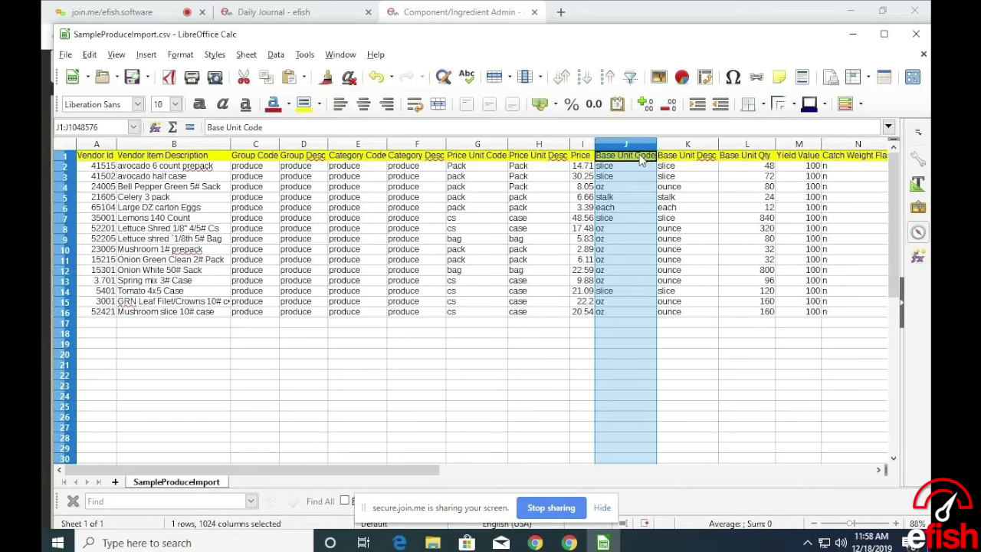
click(724, 366)
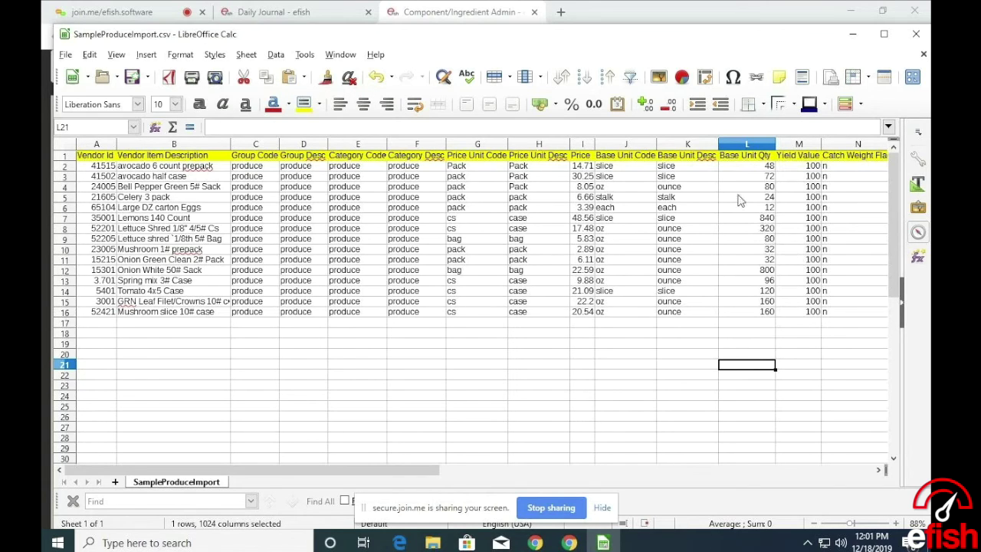
Examine the Yield Value and Catch Weight Flag columns, and return to the Component/Ingredient Admin page in Chrome.
drag(420, 478, 468, 478)
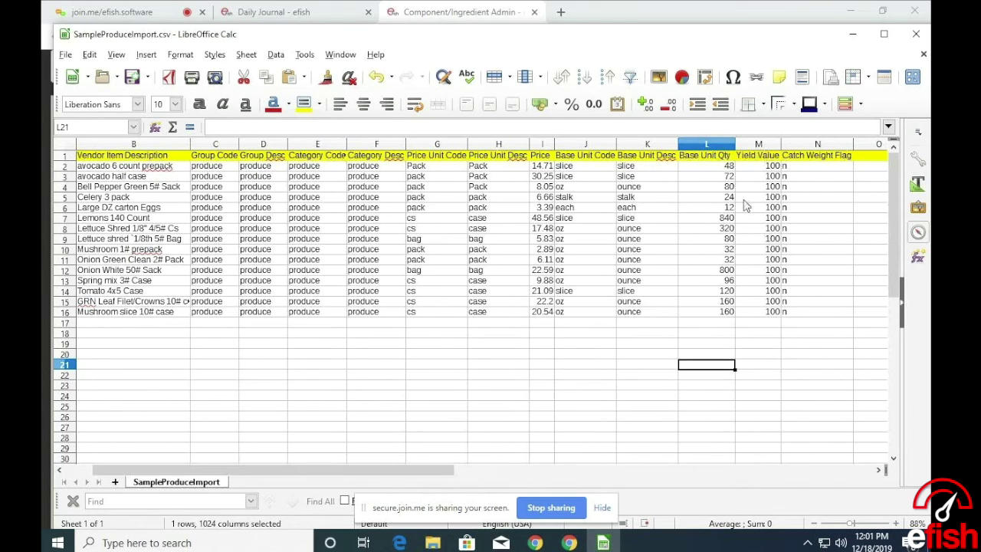
drag(421, 474, 460, 476)
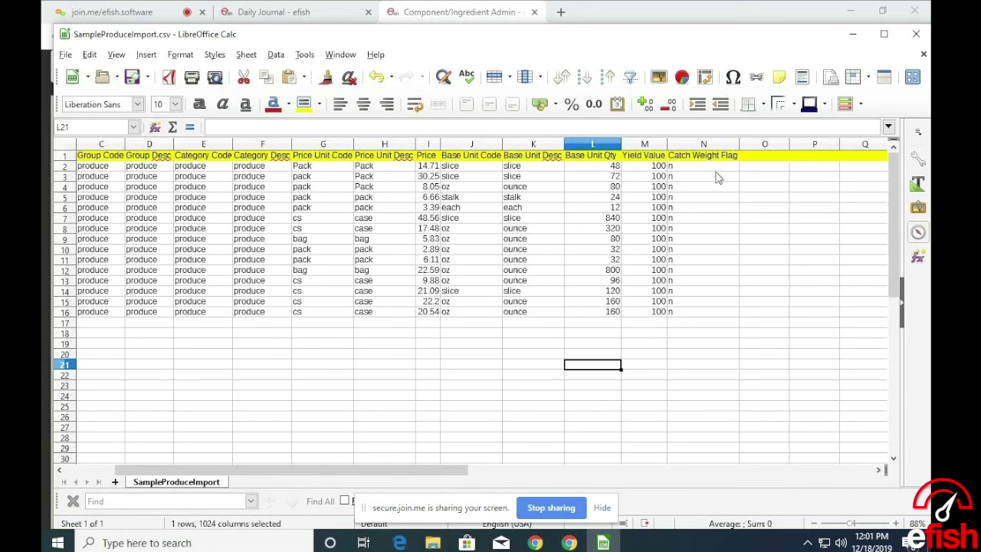
click(723, 168)
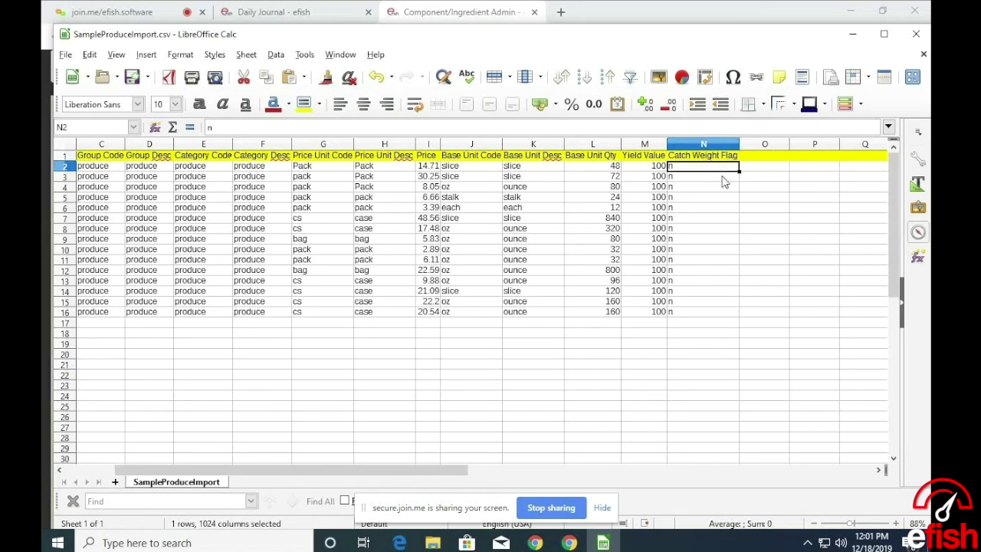
drag(398, 469, 357, 469)
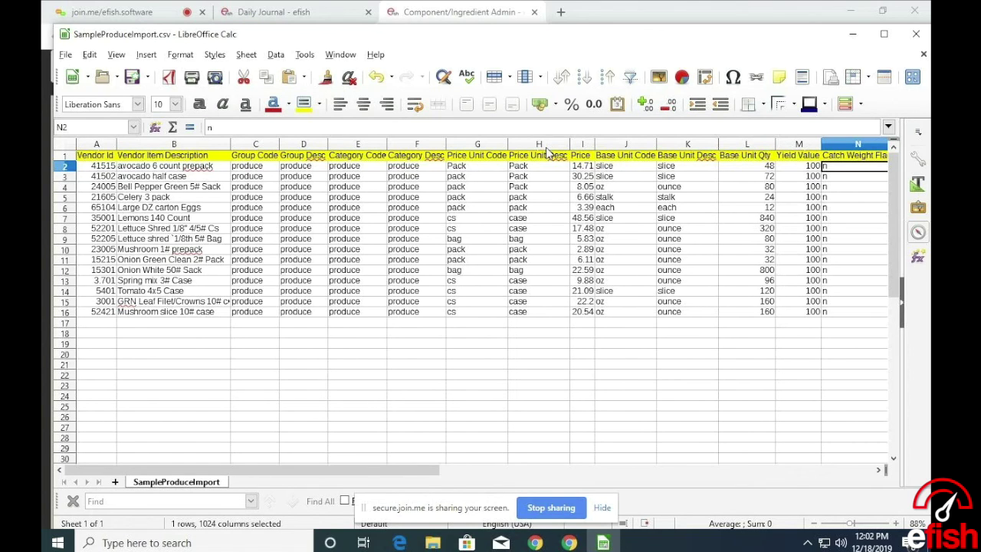
click(852, 33)
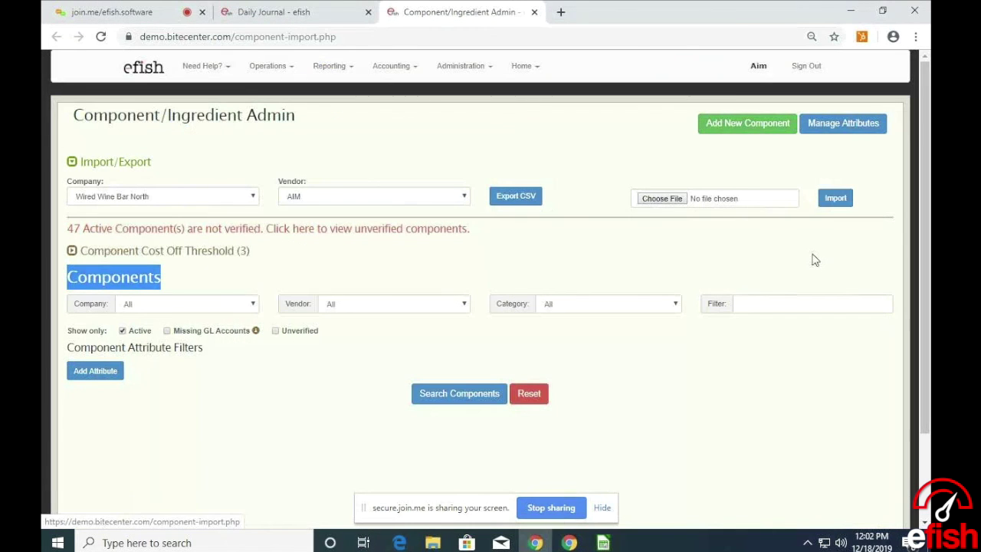